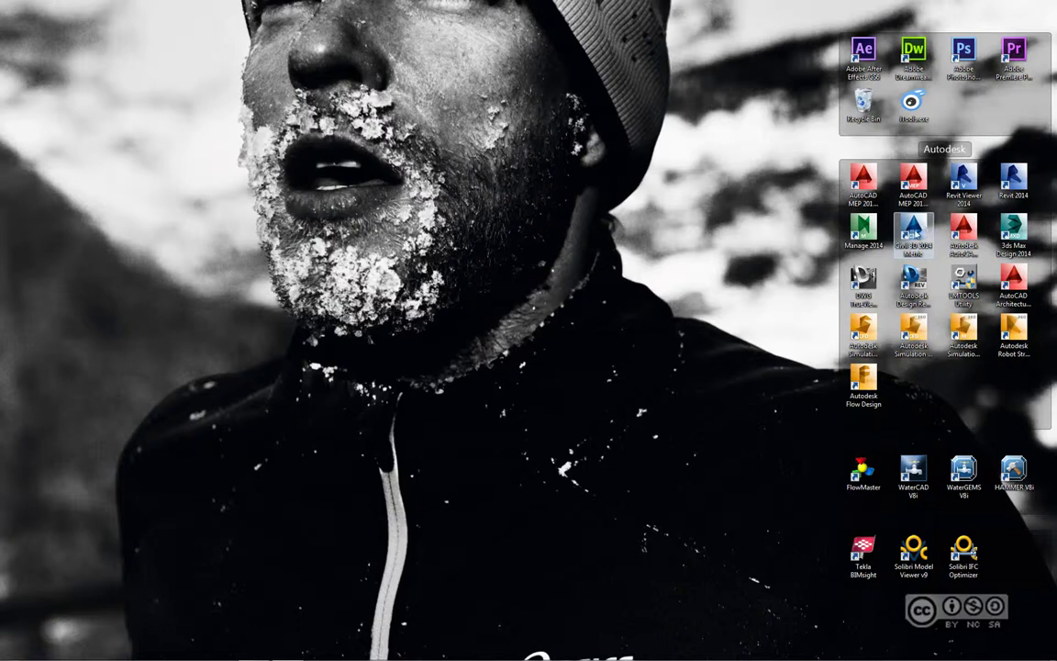
Launch Civil 3D 2014 Metric from its desktop shortcut and let Drawing1 load.
{"action": "double_click", "coordinate": [914, 234]}
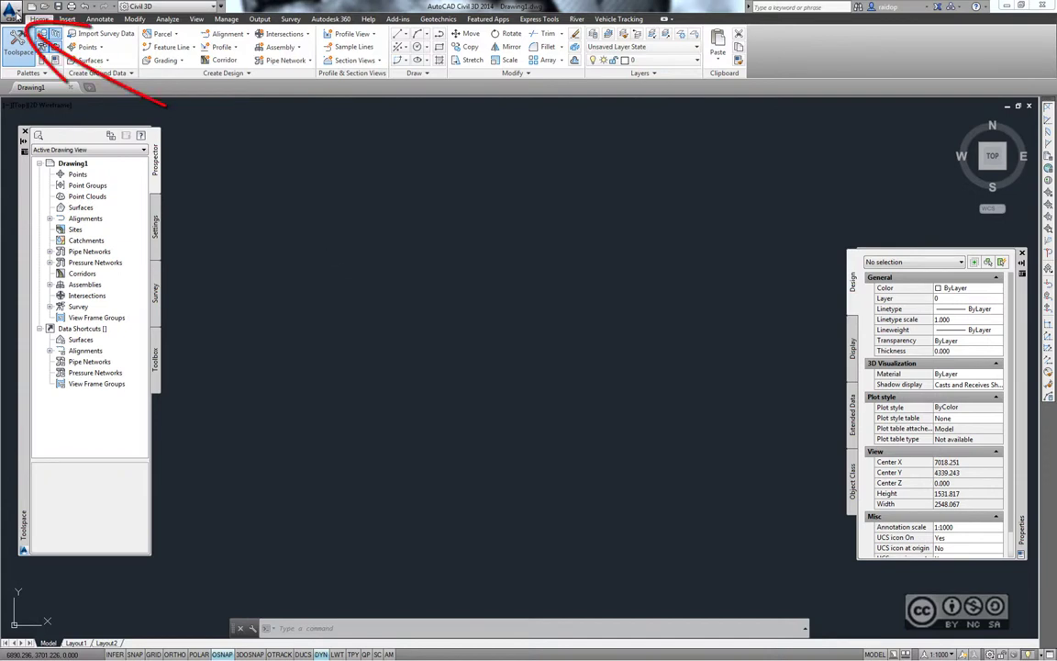
{"action": "left_click", "coordinate": [11, 11]}
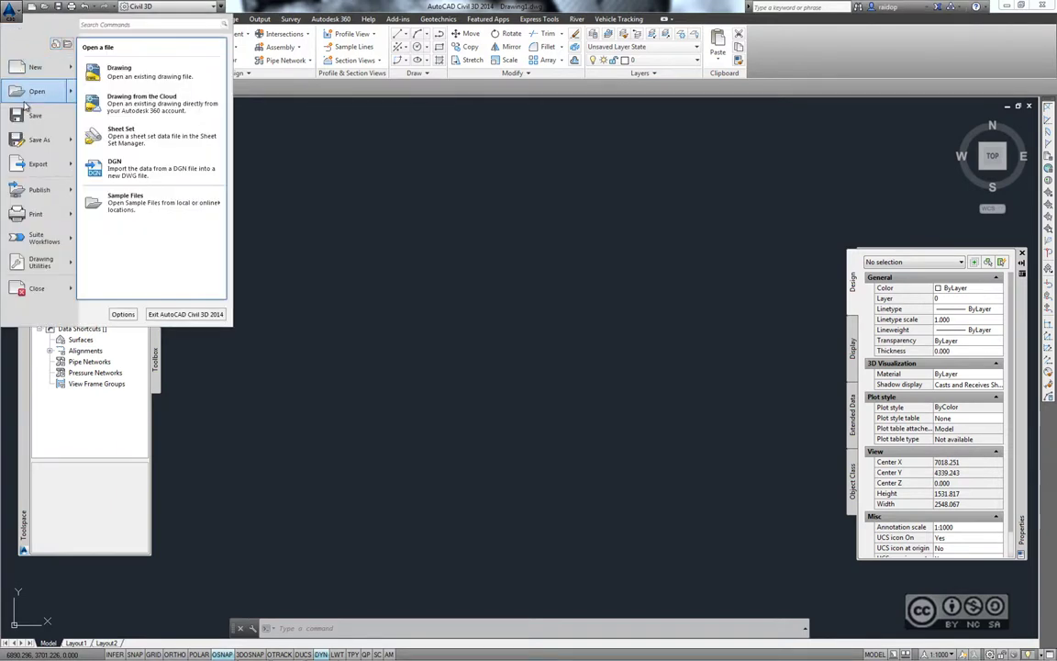
{"action": "mouse_move", "coordinate": [35, 91]}
{"action": "left_click", "coordinate": [262, 8]}
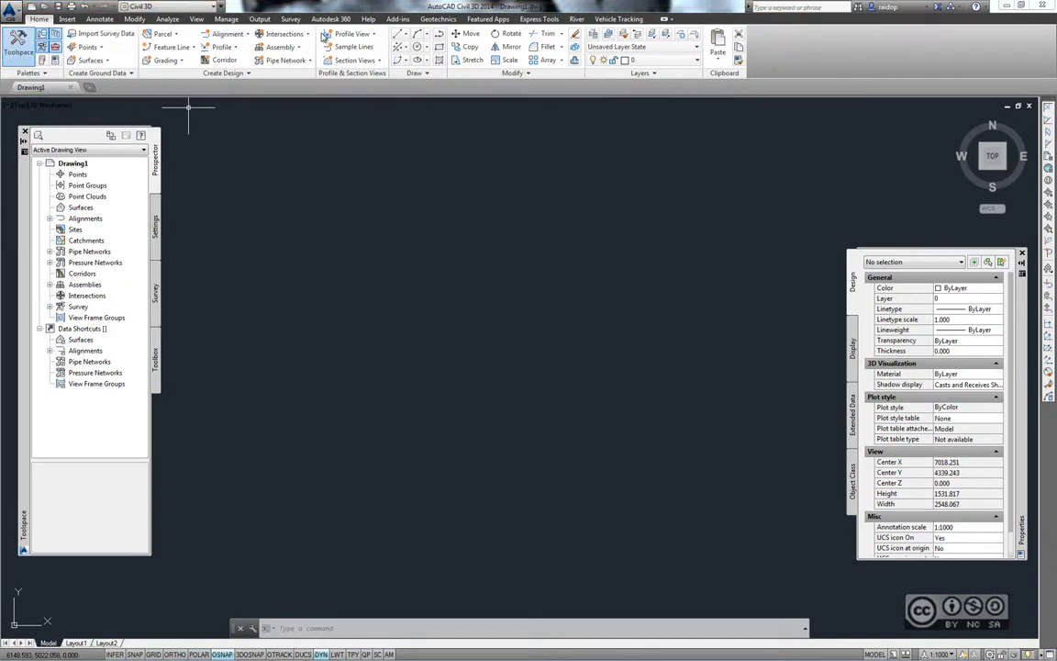
{"action": "left_click", "coordinate": [67, 19]}
{"action": "left_click", "coordinate": [100, 20]}
{"action": "left_click", "coordinate": [135, 19]}
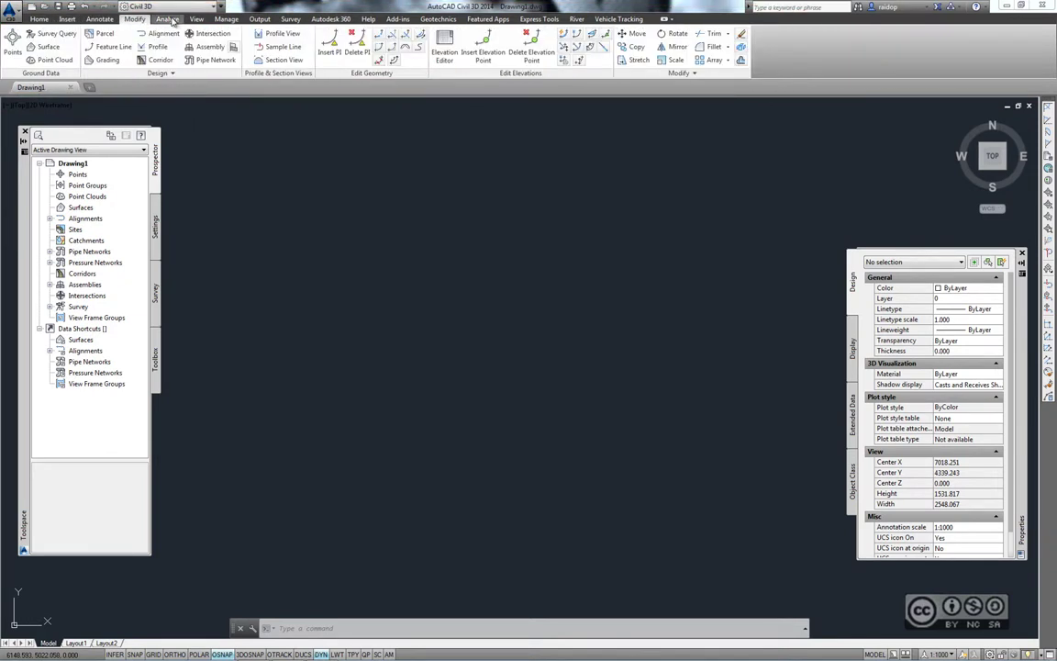
{"action": "left_click", "coordinate": [167, 20]}
{"action": "left_click", "coordinate": [67, 19]}
{"action": "left_click", "coordinate": [38, 20]}
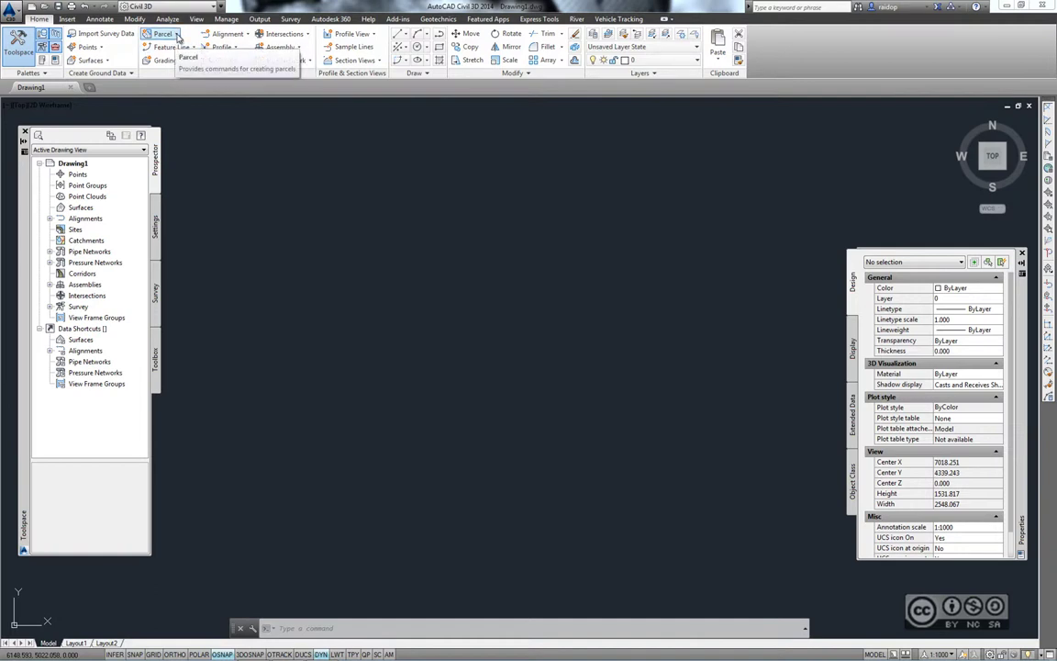
Look over the Parcel creation options, then nudge the Toolspace palette slightly right and down.
{"action": "left_click", "coordinate": [179, 37]}
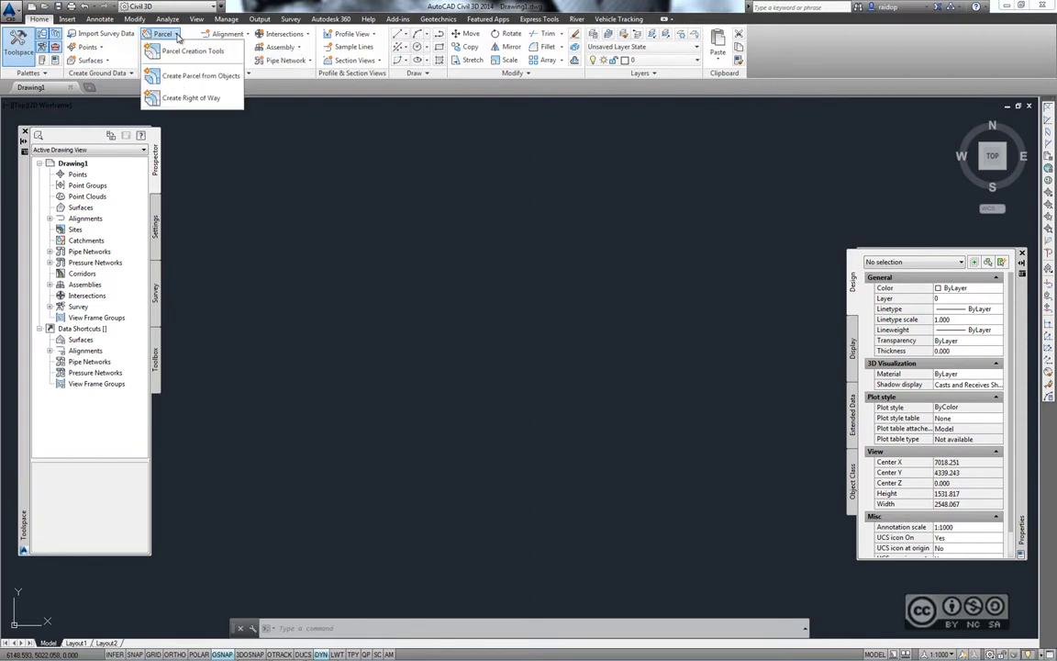
{"action": "left_click", "coordinate": [40, 23]}
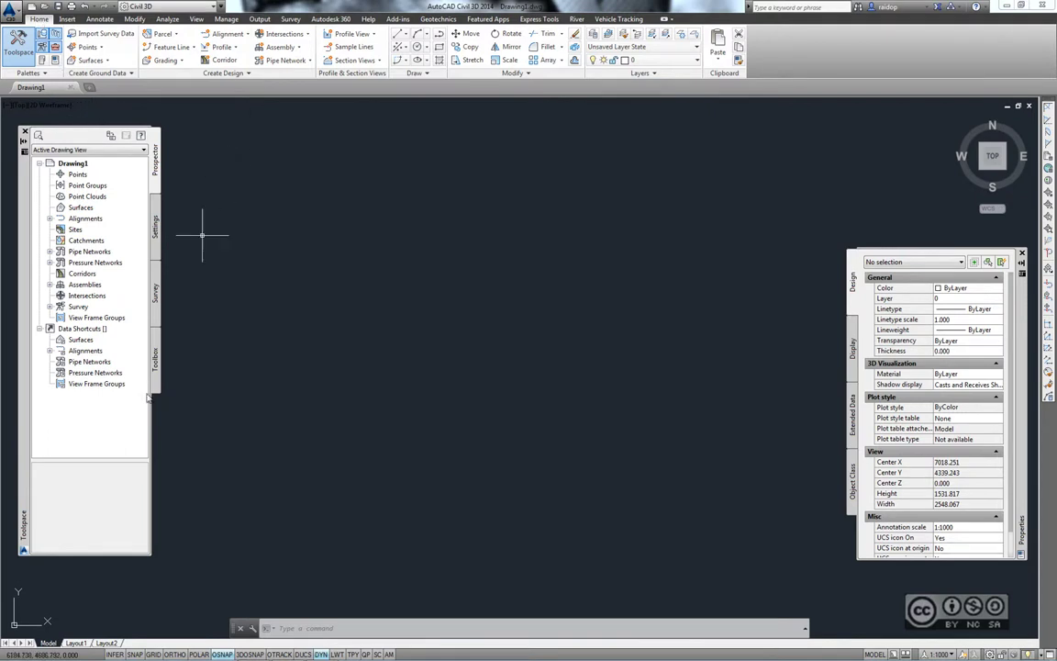
{"action": "left_click_drag", "start_coordinate": [30, 468], "coordinate": [28, 475]}
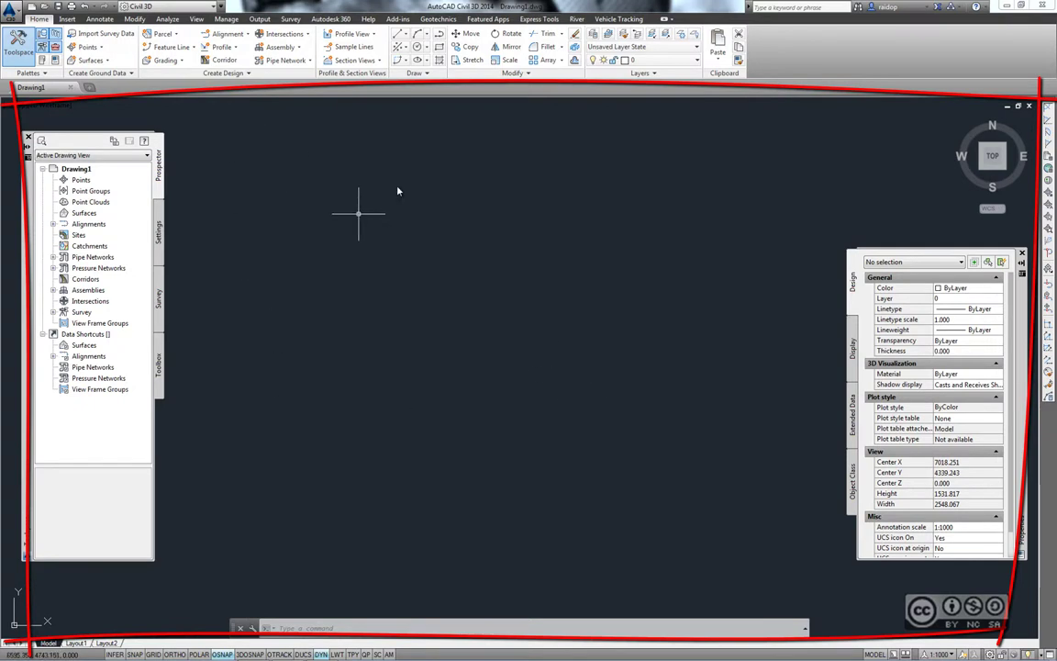
Set the model-space Uniform background colour to White in Options > Display > Colors.
{"action": "right_click", "coordinate": [373, 172]}
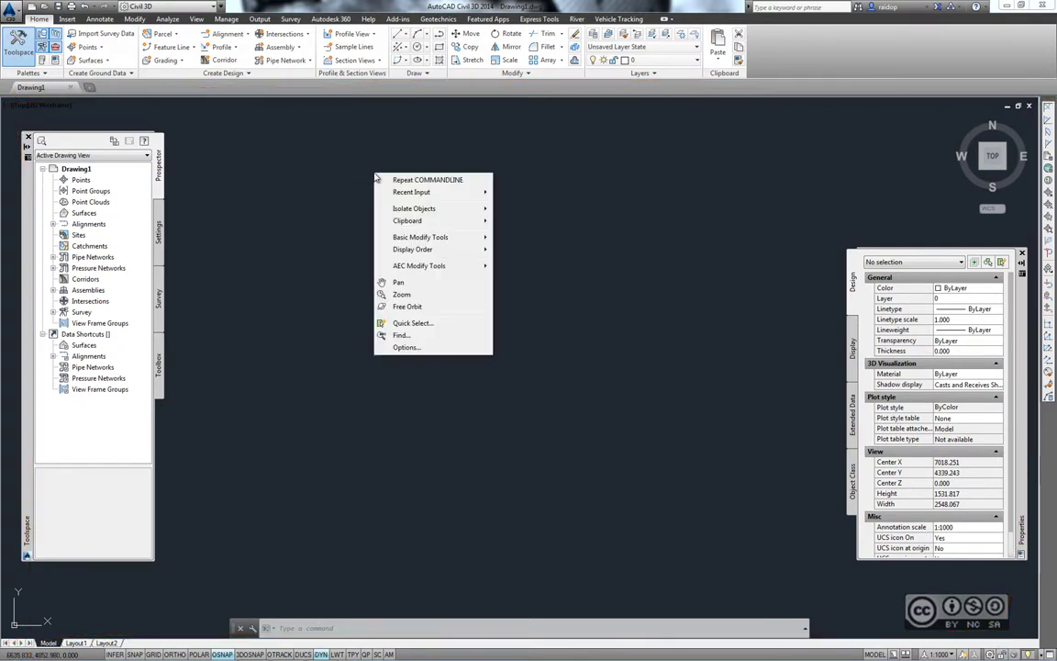
{"action": "left_click", "coordinate": [406, 347]}
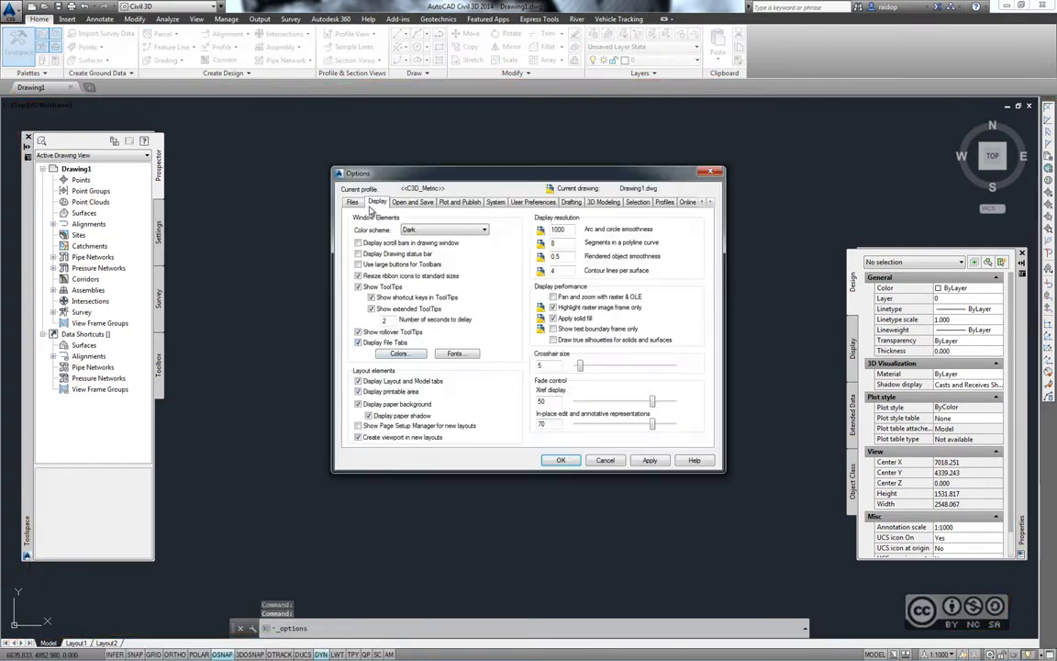
{"action": "left_click", "coordinate": [399, 356]}
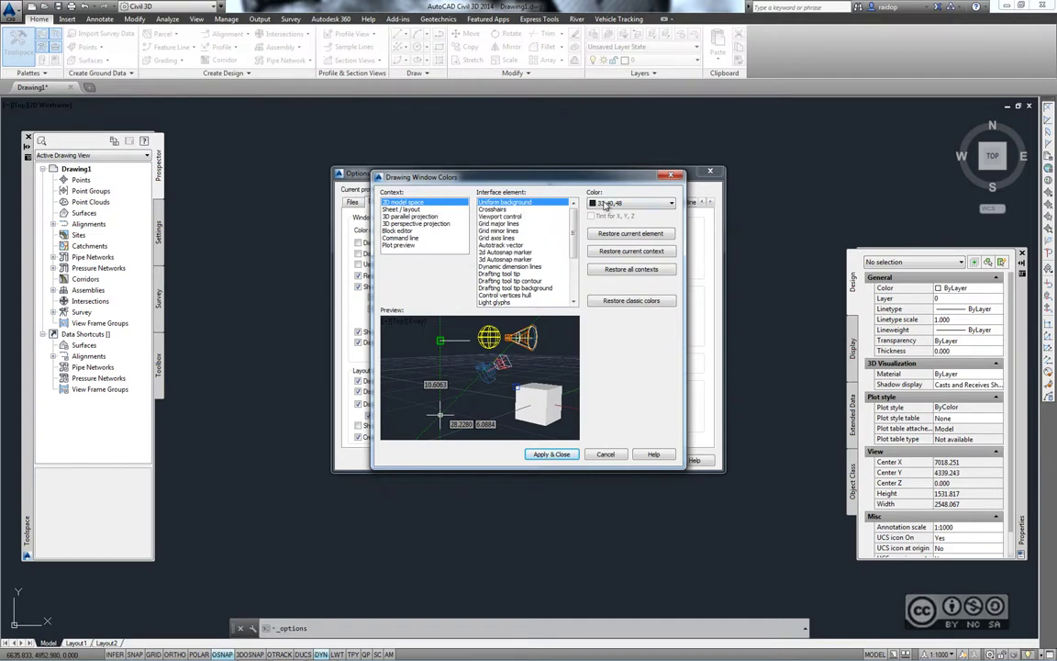
{"action": "left_click", "coordinate": [608, 203]}
{"action": "left_click", "coordinate": [603, 266]}
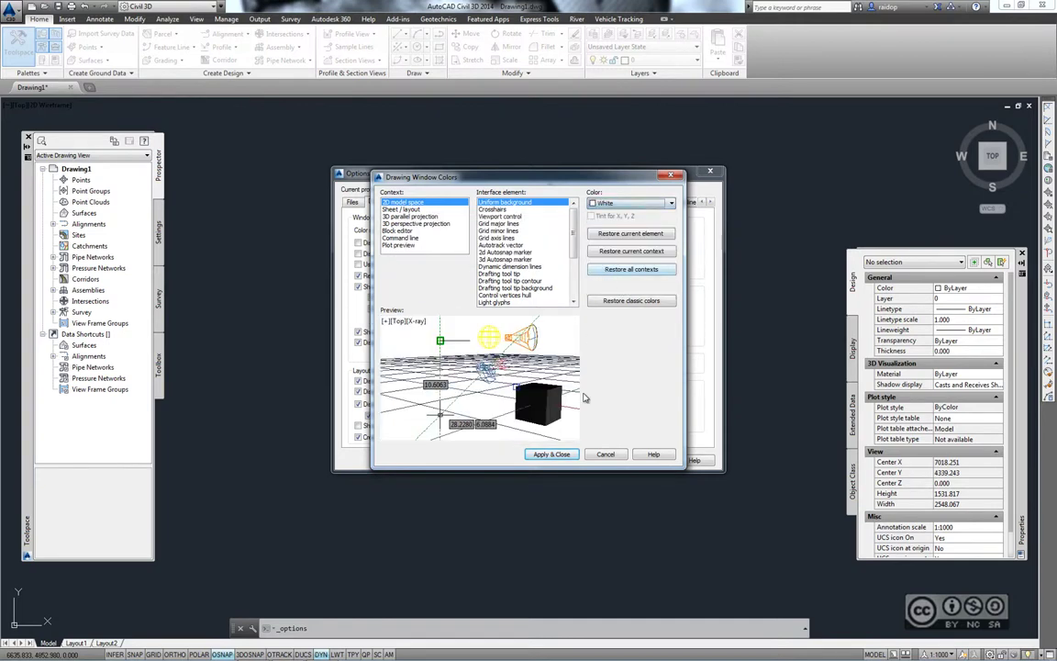
{"action": "left_click", "coordinate": [554, 454]}
{"action": "left_click", "coordinate": [560, 459]}
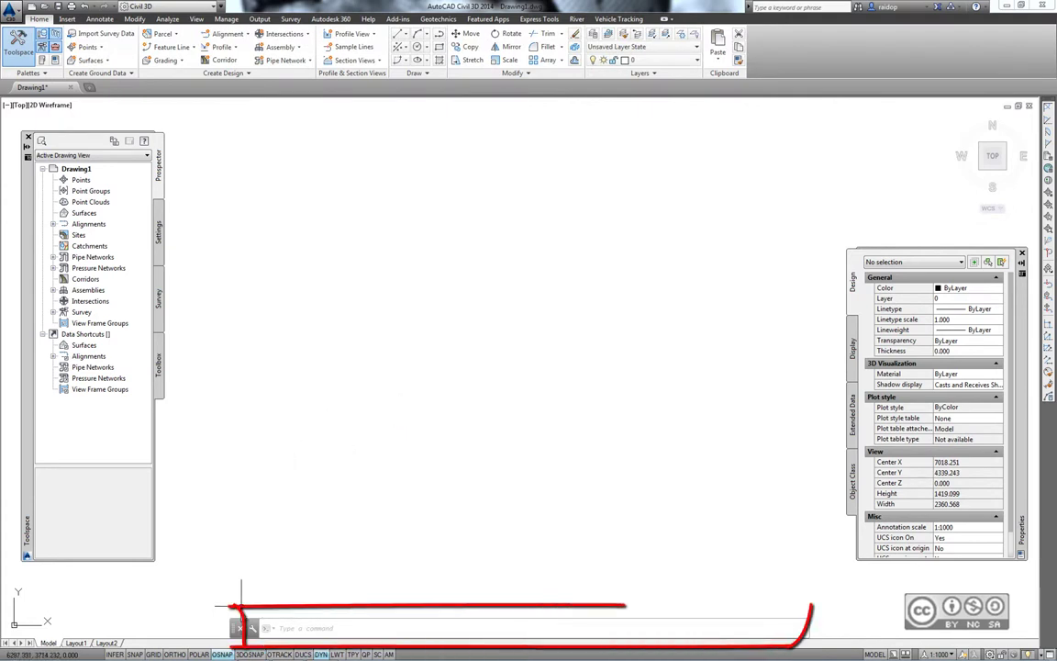
Activate the command line, then show the Analyze ribbon with its volume and inquiry tools.
{"action": "left_click", "coordinate": [344, 627]}
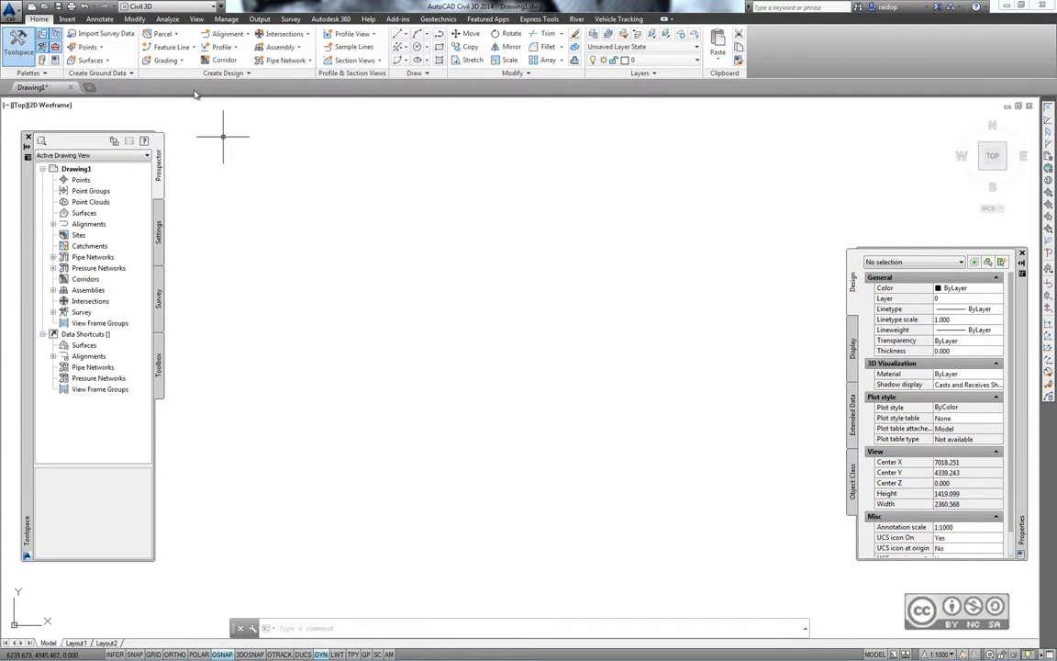
{"action": "left_click", "coordinate": [167, 19]}
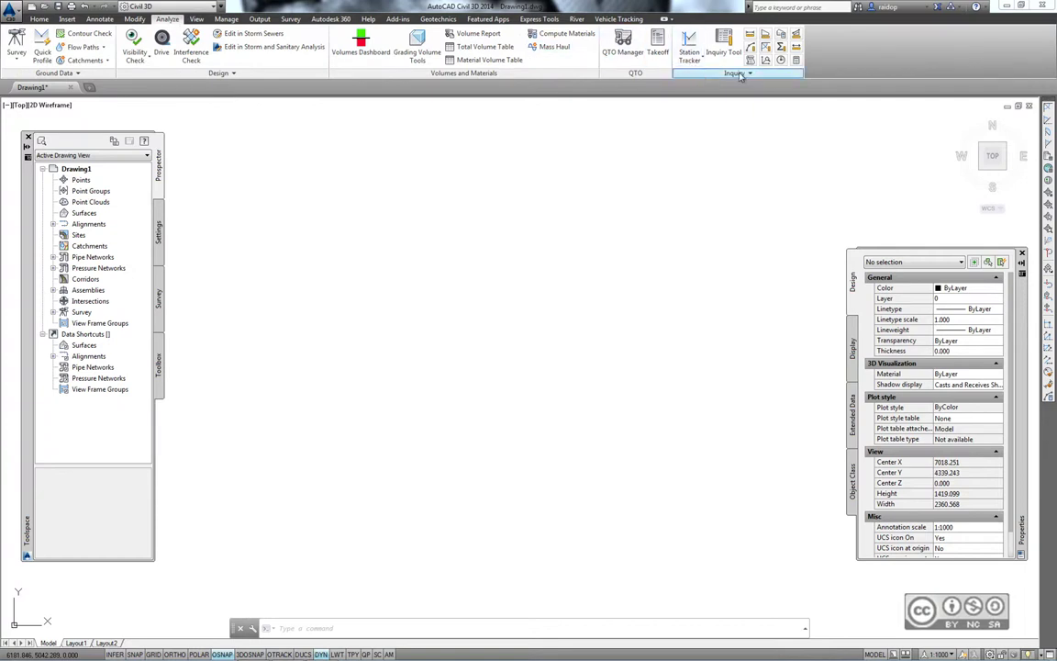
Open the Inquiry Tool palette and browse its inquiry types without selecting one.
{"action": "left_click", "coordinate": [725, 43]}
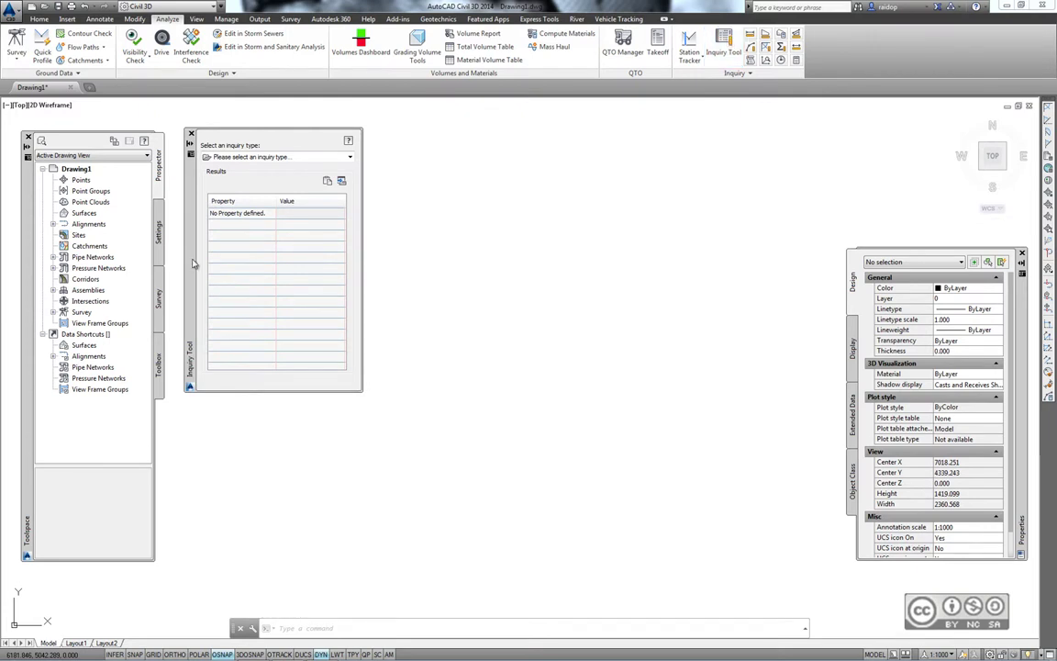
{"action": "left_click", "coordinate": [280, 157]}
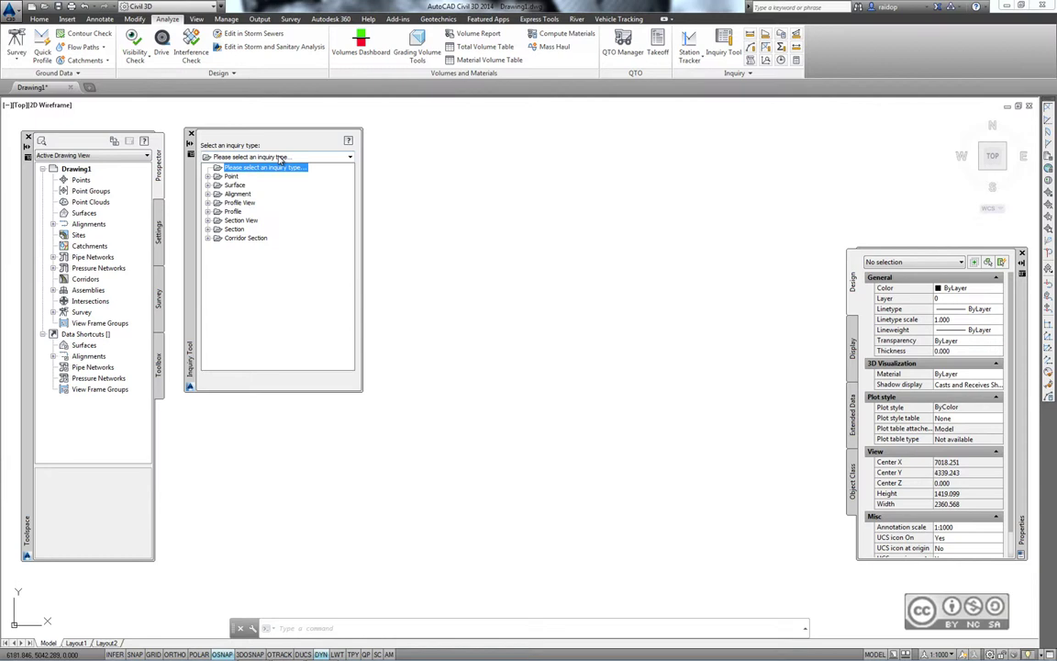
{"action": "left_click", "coordinate": [235, 185]}
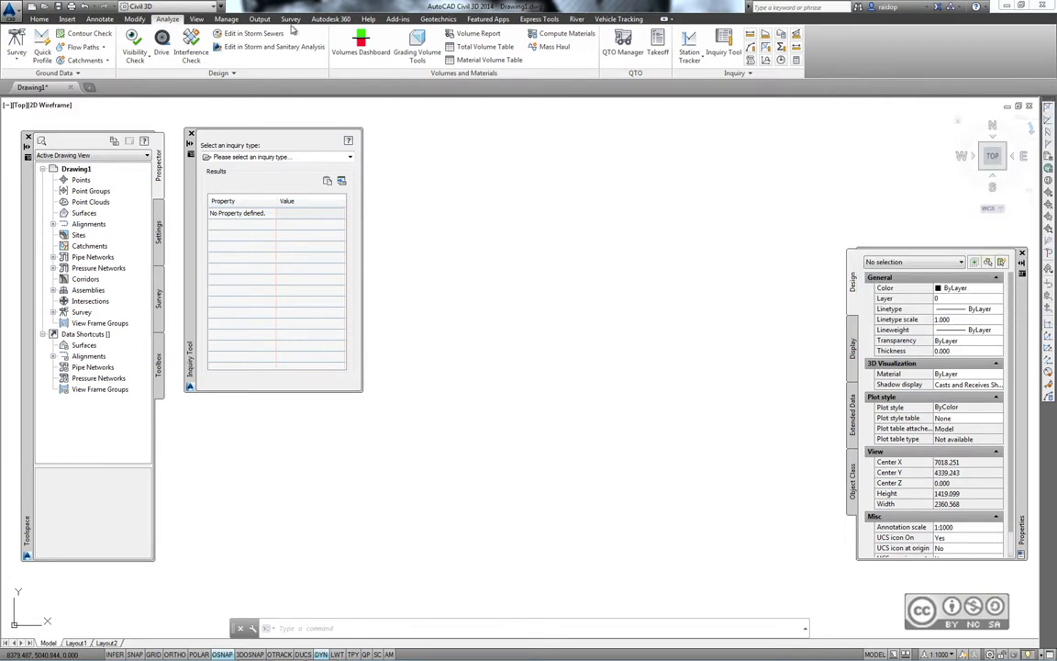
Show the View ribbon and review the CIVIL toolbars list, including Transparent Commands.
{"action": "left_click", "coordinate": [195, 19]}
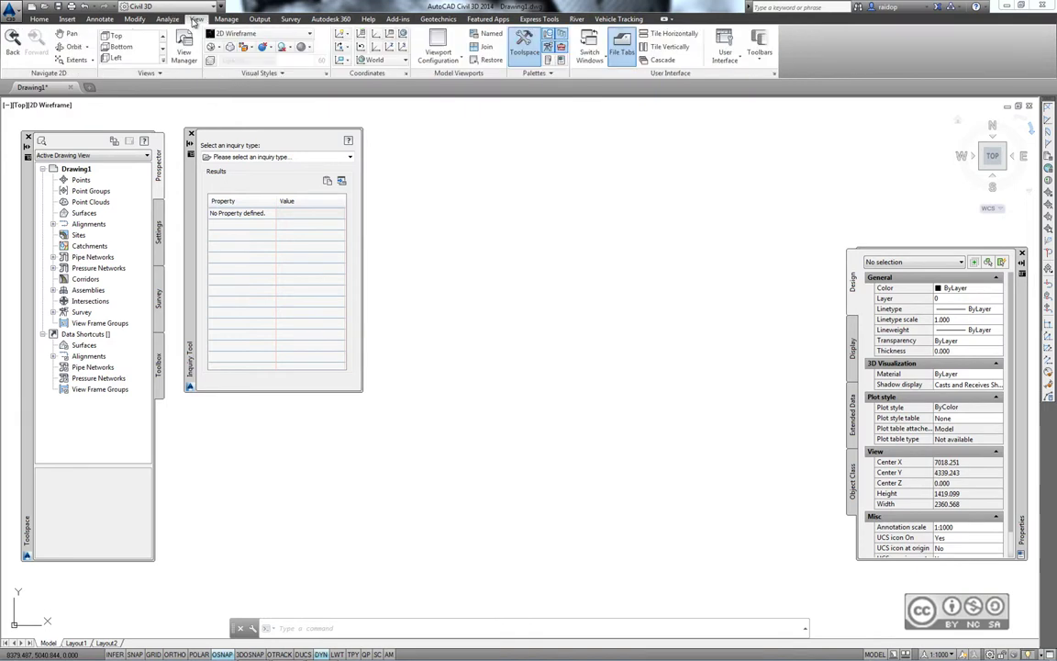
{"action": "left_click", "coordinate": [759, 46]}
{"action": "mouse_move", "coordinate": [794, 87]}
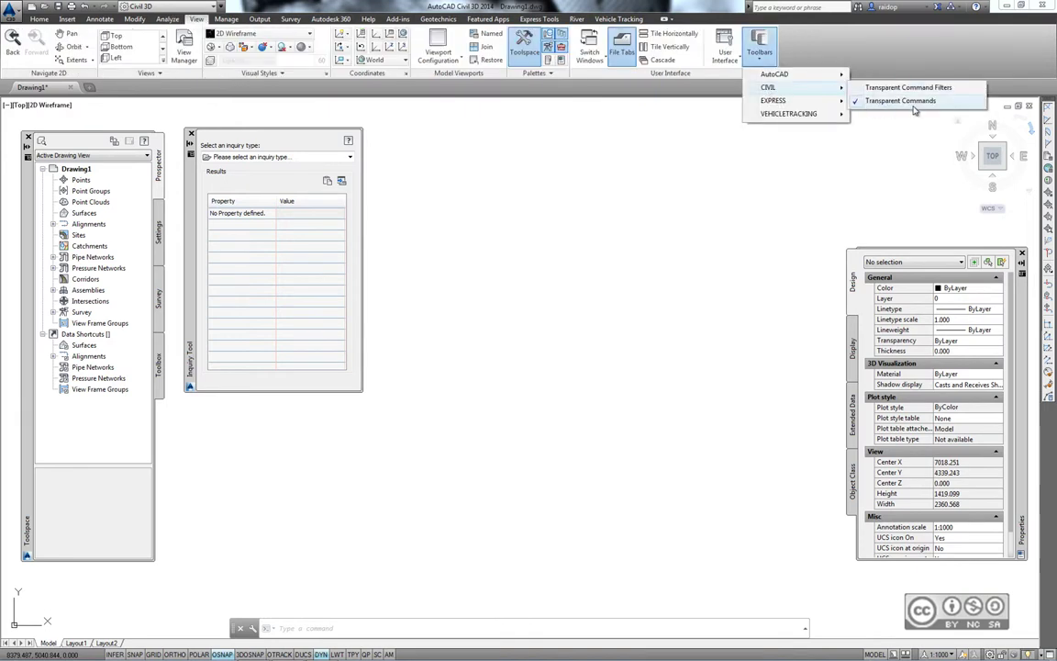
{"action": "left_click", "coordinate": [889, 101]}
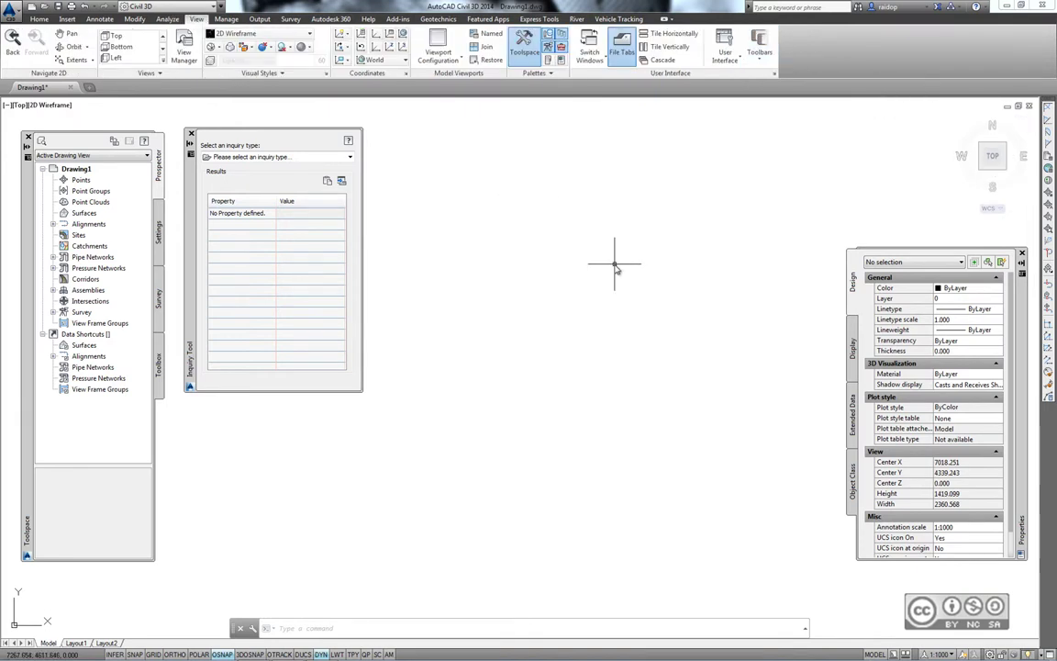